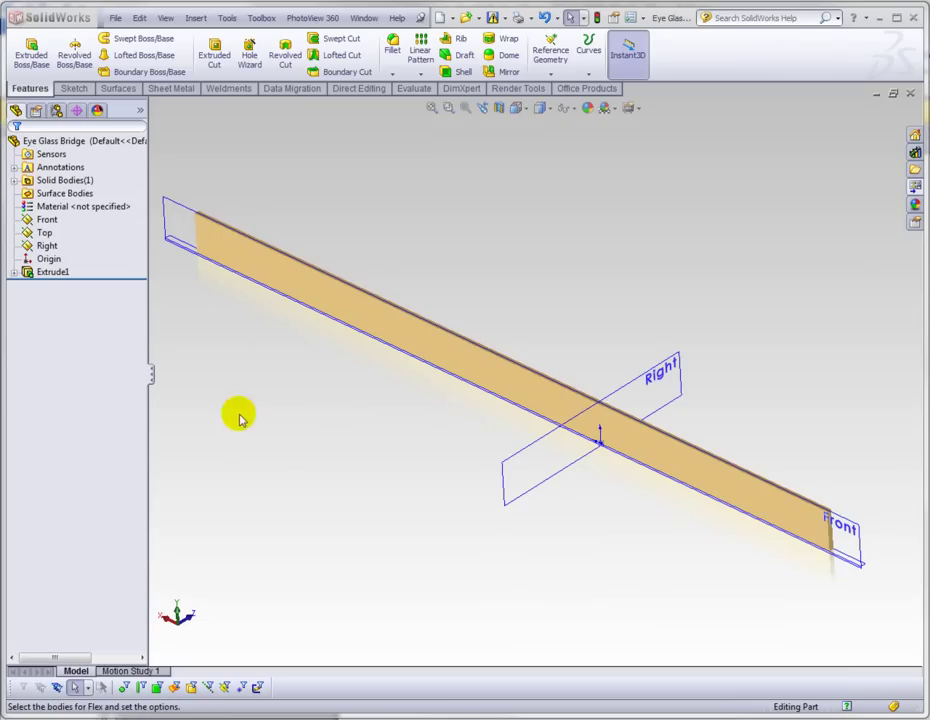
- Start a Flex on the bar and try a 270deg twisting flex
middle_drag(240, 418, 271, 394)
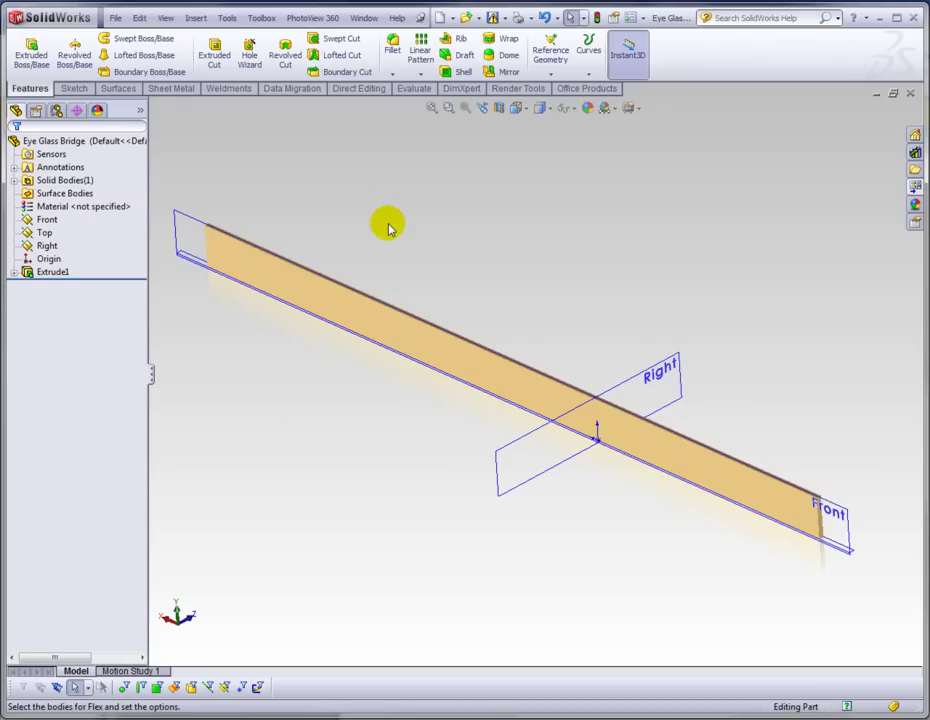
click(195, 26)
mouse_move(222, 66)
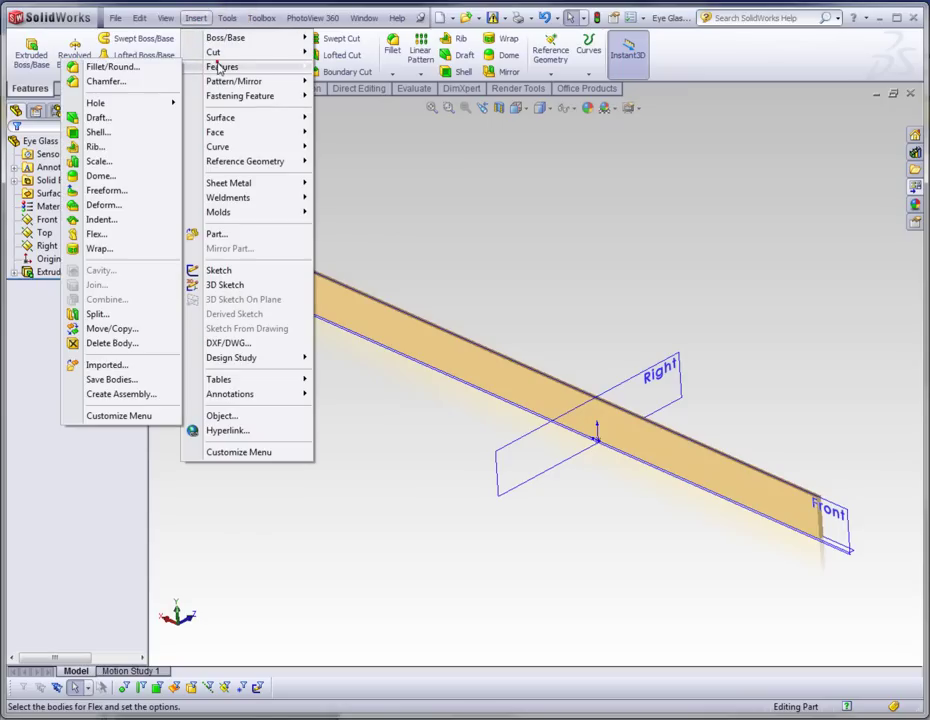
click(72, 236)
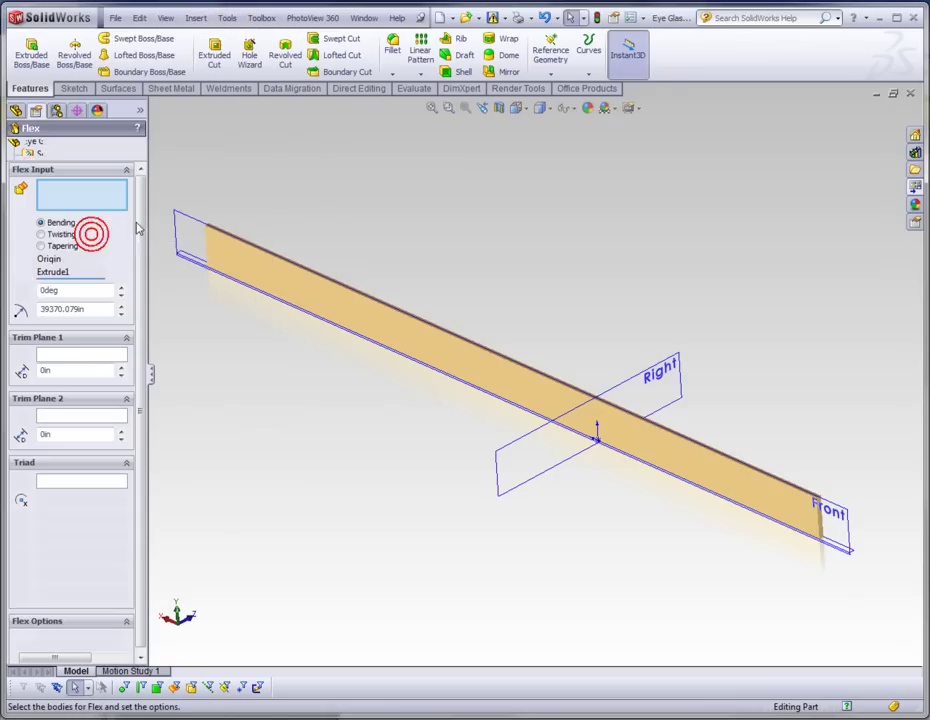
click(259, 270)
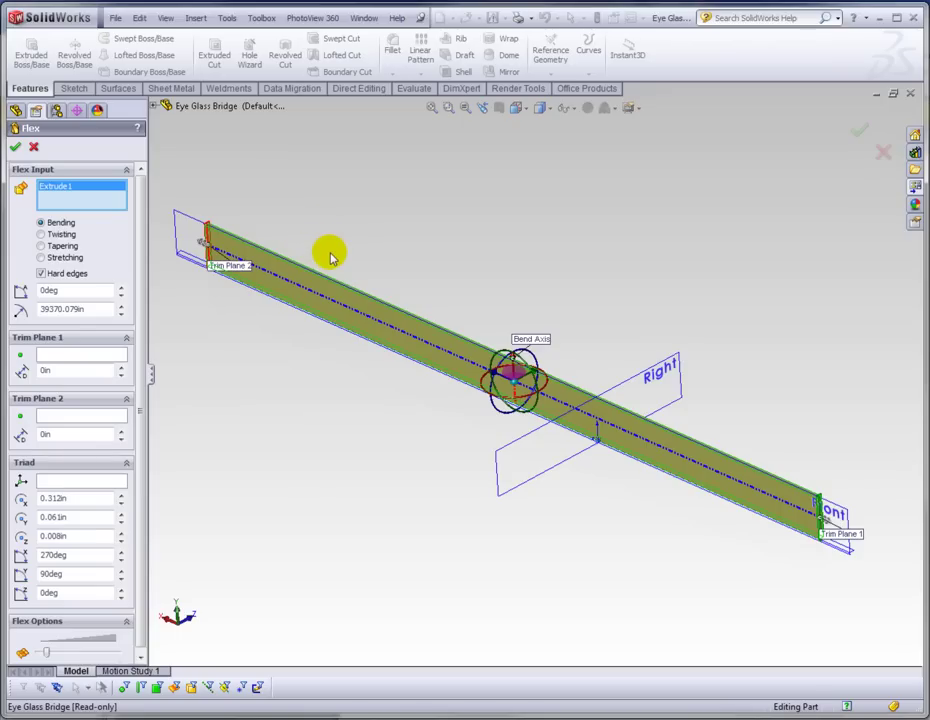
click(57, 238)
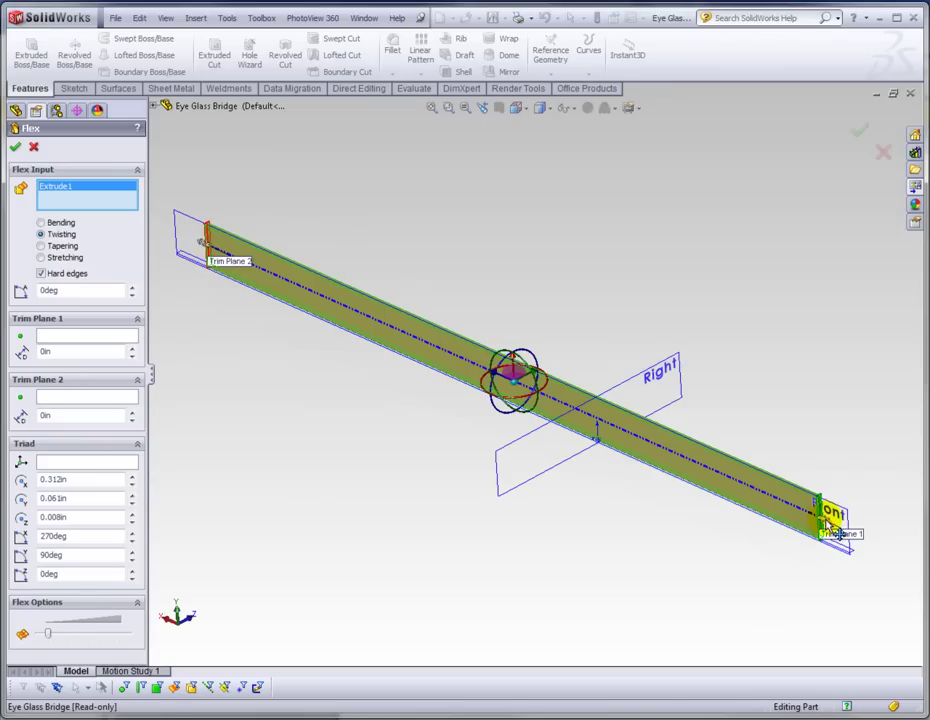
mouse_move(828, 527)
mouse_down()
mouse_move(768, 515)
mouse_move(815, 525)
mouse_up()
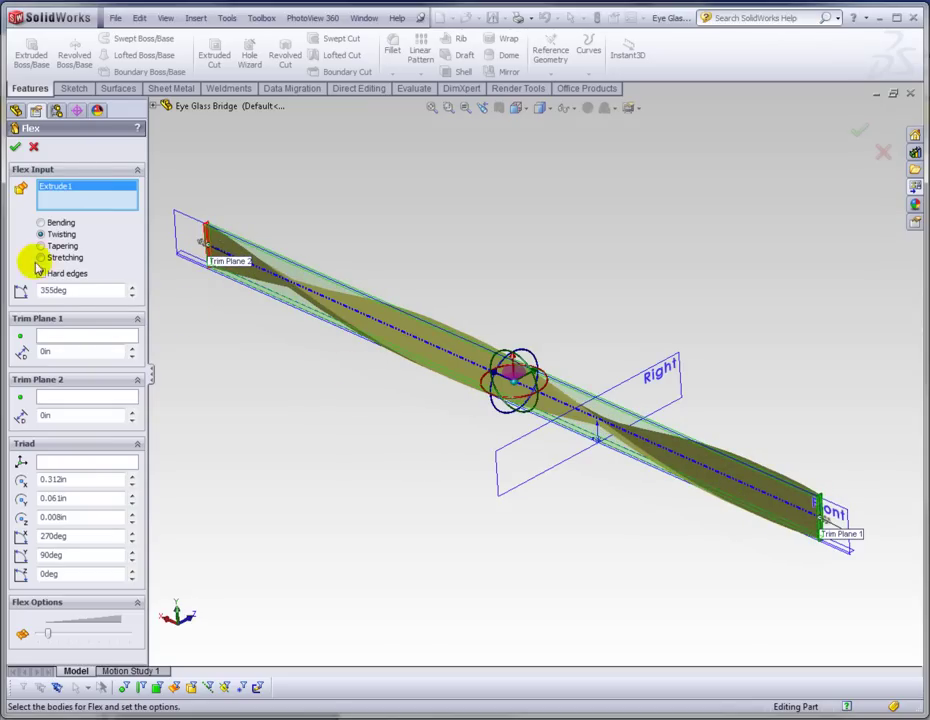
double_click(70, 290)
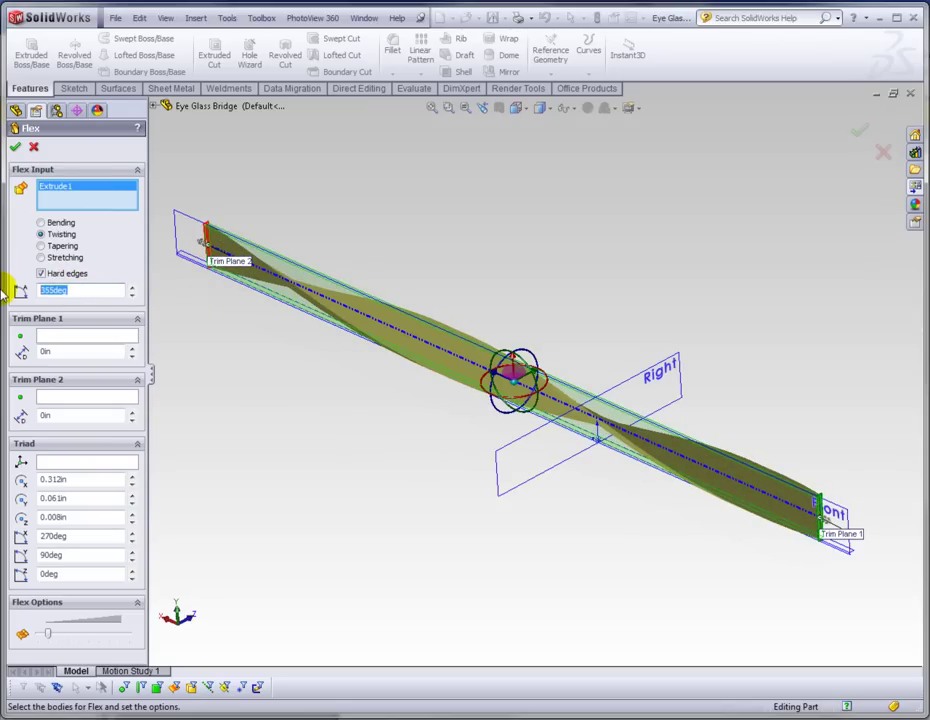
key(Return)
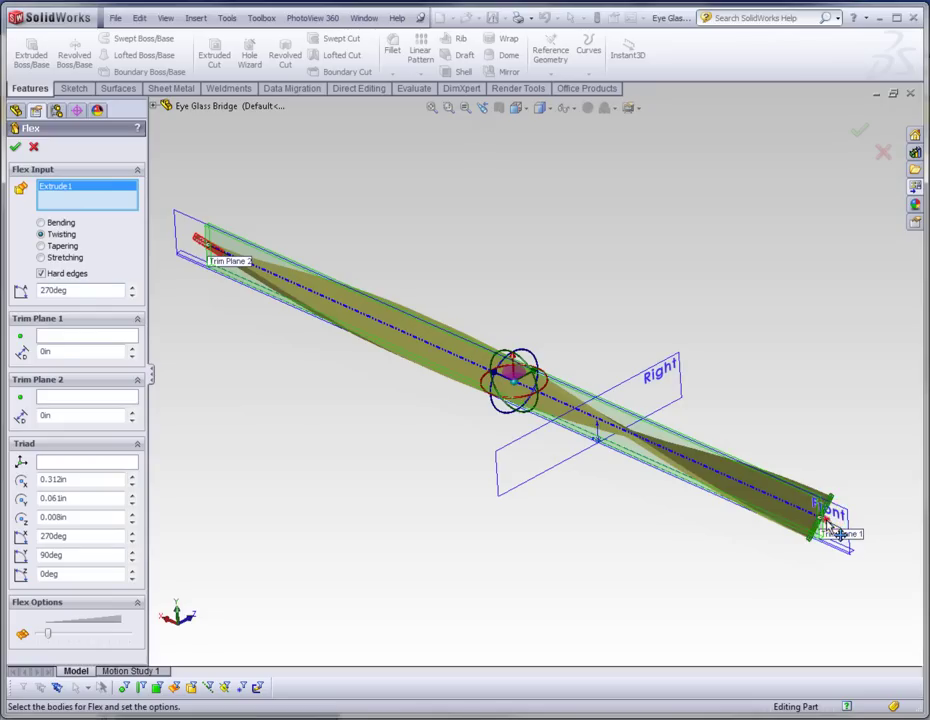
- Move both trim planes toward the bar's centre, then cancel the flex
drag(836, 533, 656, 450)
drag(205, 245, 367, 318)
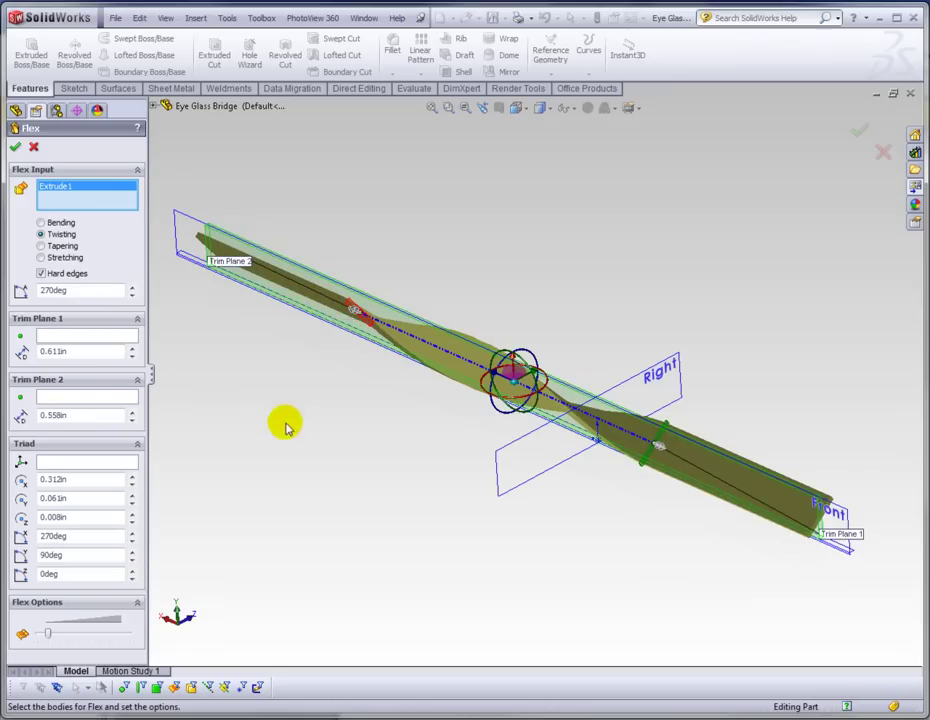
mouse_move(286, 426)
middle_down()
mouse_move(332, 374)
mouse_move(453, 407)
mouse_move(357, 386)
mouse_move(291, 426)
middle_up()
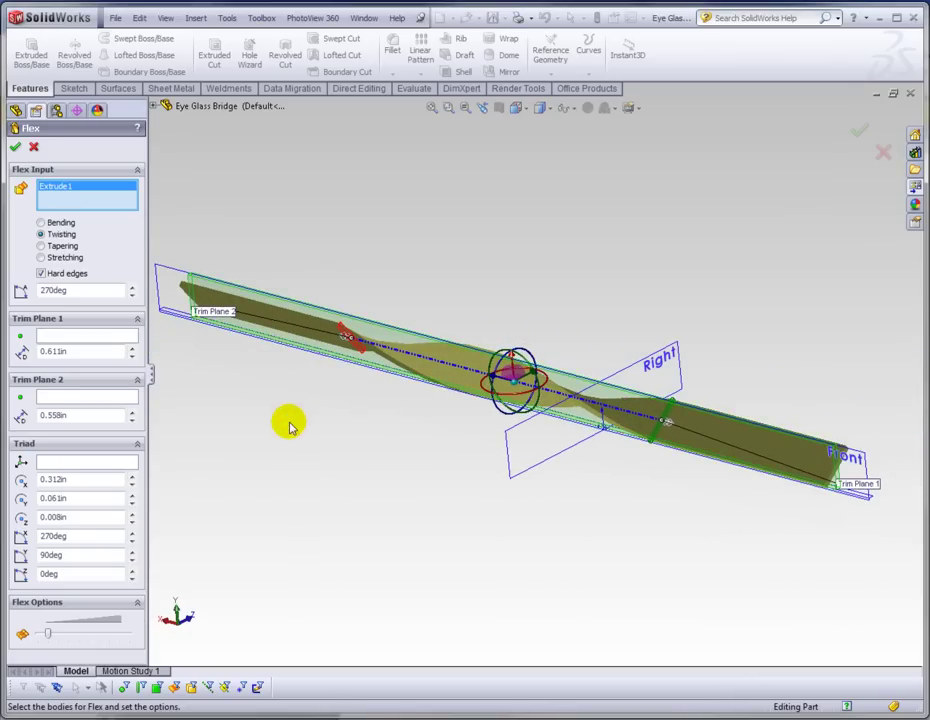
right_click(89, 187)
click(28, 150)
click(32, 147)
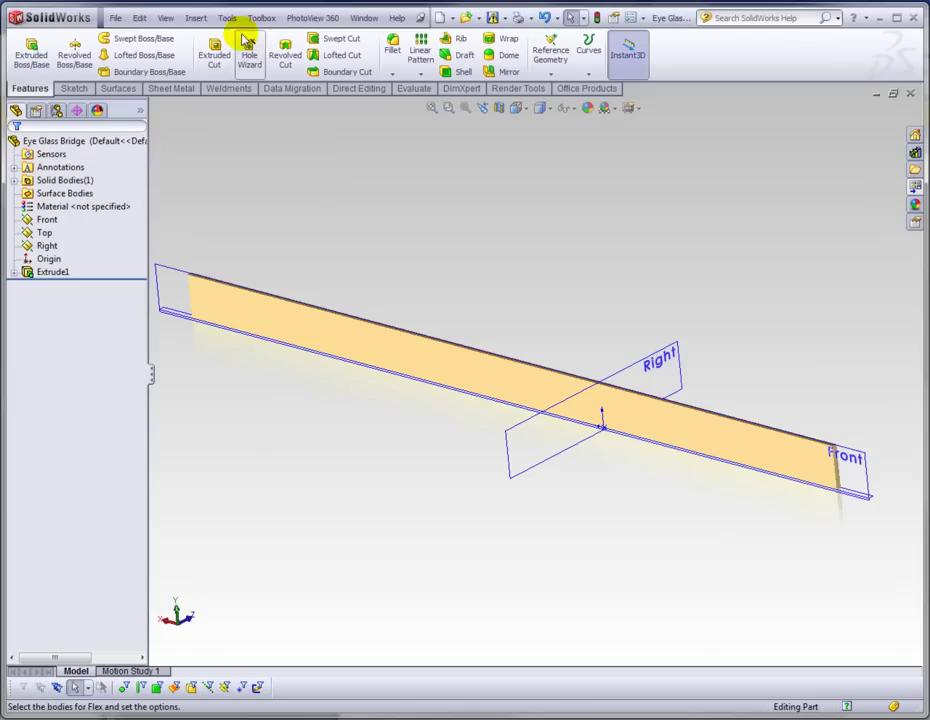
- Start a new Flex on Extrude1 with Trim Plane 2 at mid-beam and the triad on it
click(195, 18)
click(220, 66)
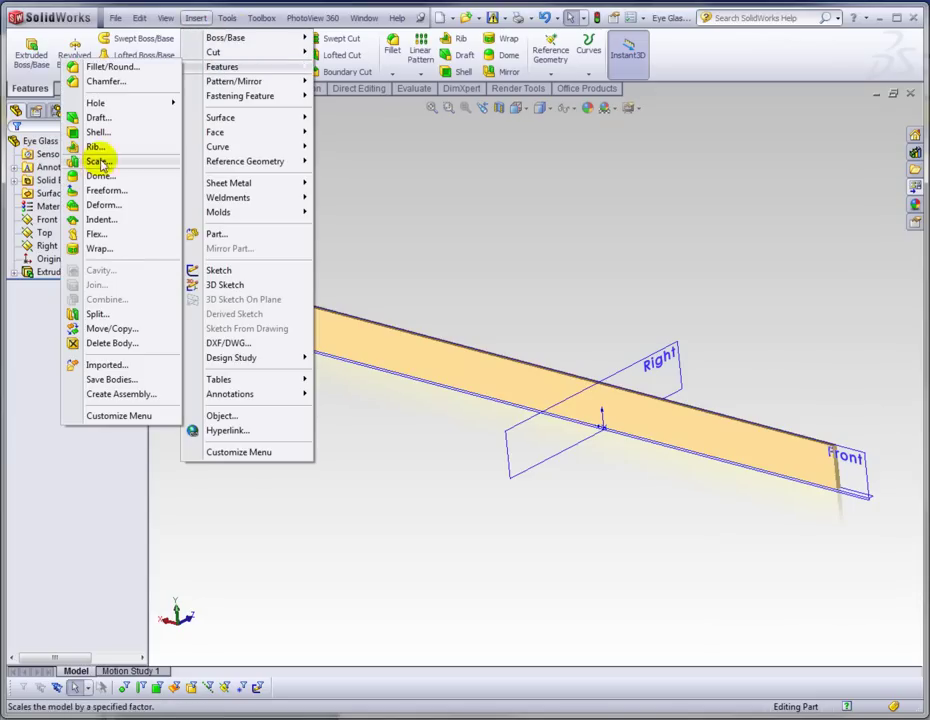
click(97, 233)
middle_drag(467, 278, 448, 311)
click(438, 343)
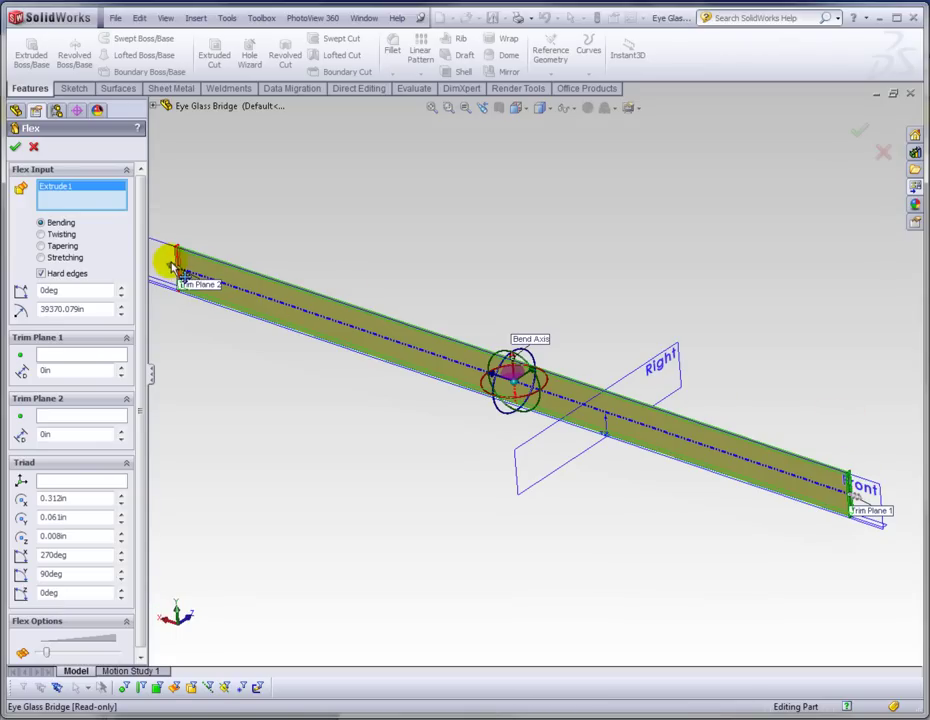
drag(172, 263, 429, 352)
right_click(518, 384)
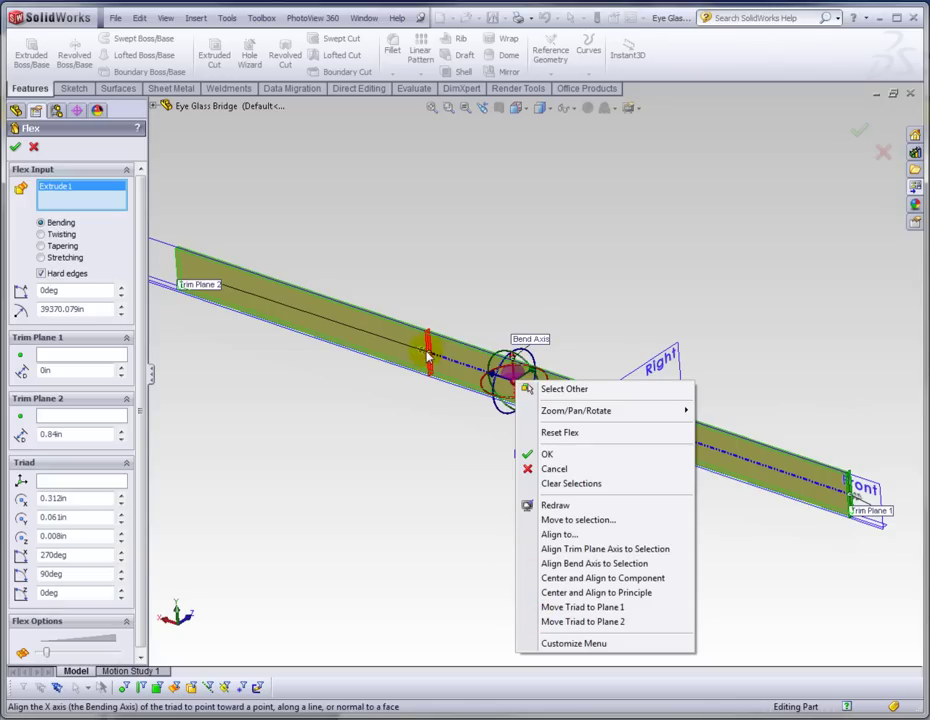
click(562, 621)
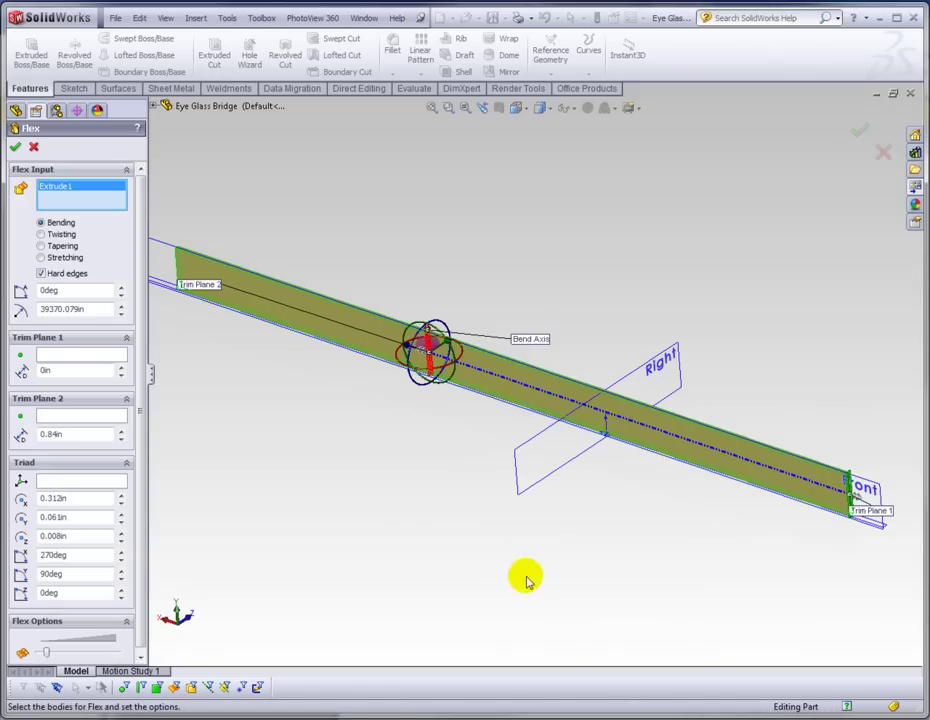
- Switch the flex to Twisting and preview a 125deg twist
mouse_move(855, 492)
mouse_down()
mouse_move(866, 505)
mouse_move(855, 494)
mouse_up()
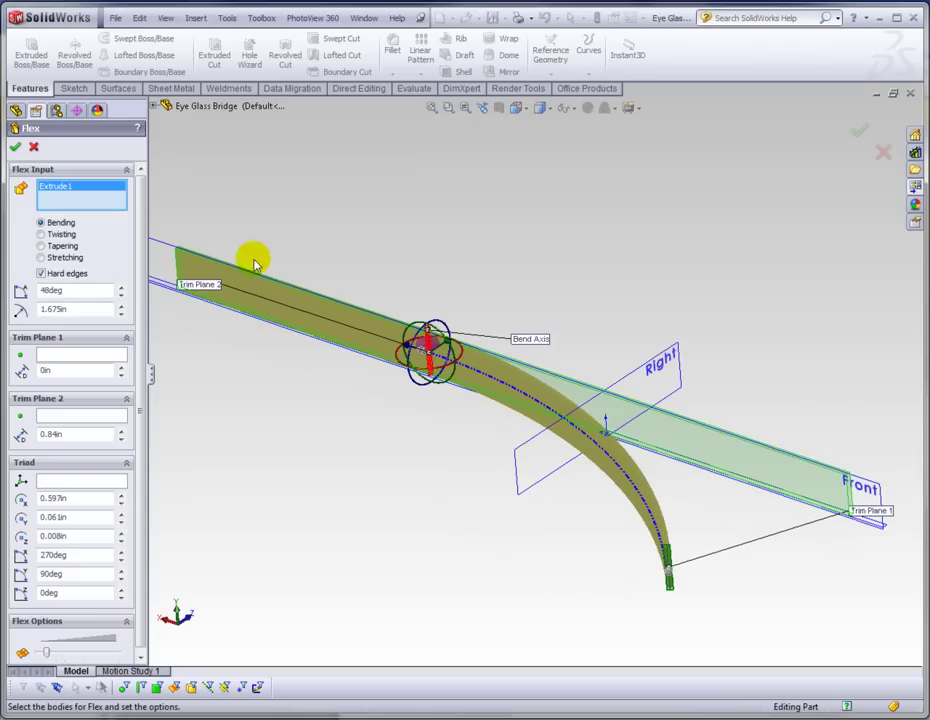
click(58, 236)
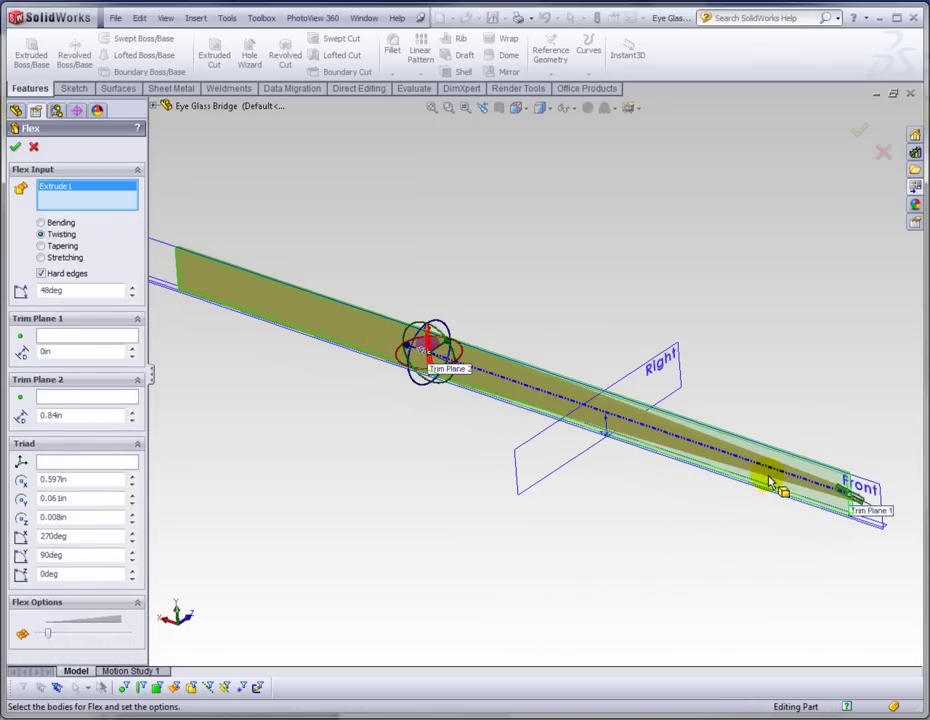
mouse_move(860, 500)
mouse_down()
mouse_move(889, 510)
mouse_move(913, 483)
mouse_move(868, 504)
mouse_up()
middle_drag(284, 433, 421, 448)
middle_drag(643, 370, 443, 333)
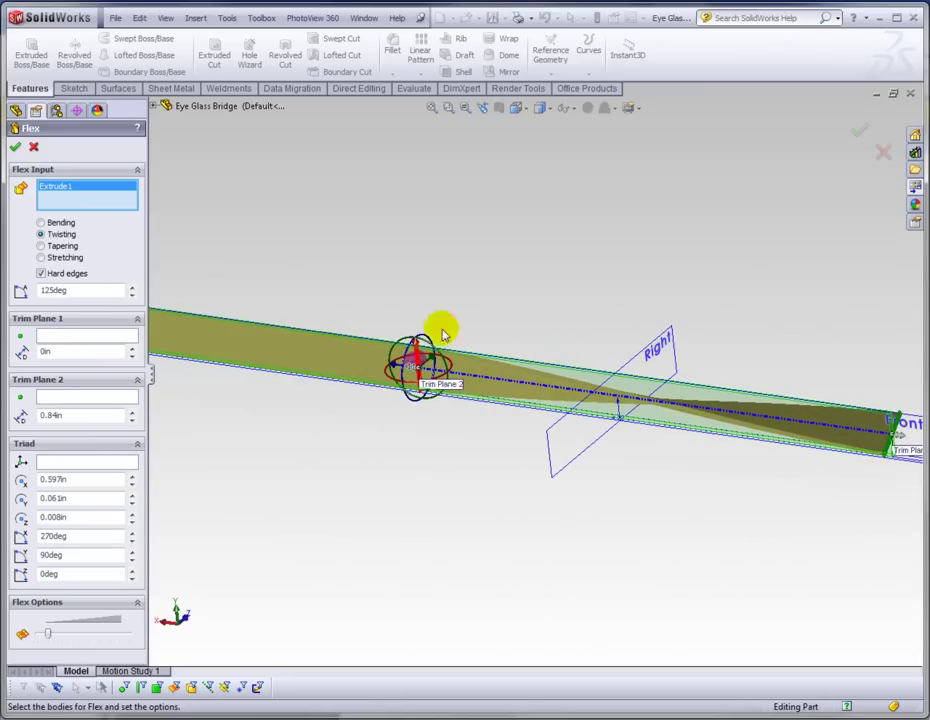
- Switch the flex back to Bending and zoom in on the bent bar
click(42, 222)
middle_drag(381, 296, 372, 353)
scroll(438, 336, up, 1)
scroll(444, 340, down, 3)
scroll(530, 380, down, 3)
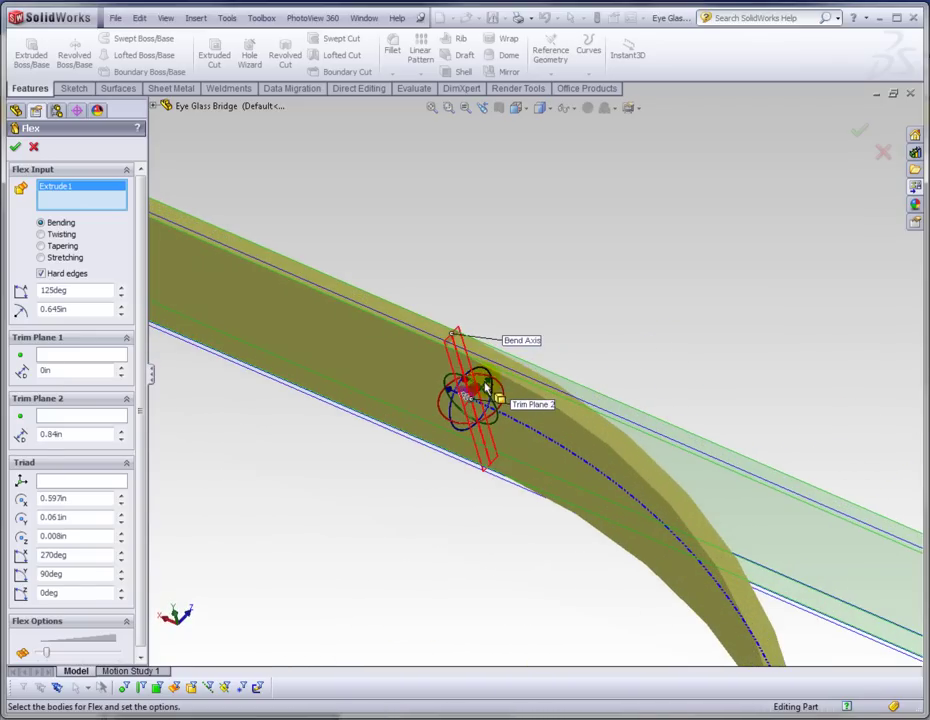
- Slide the second trim plane down along the bend so the arc reshapes
drag(489, 385, 370, 533)
scroll(385, 510, up, 5)
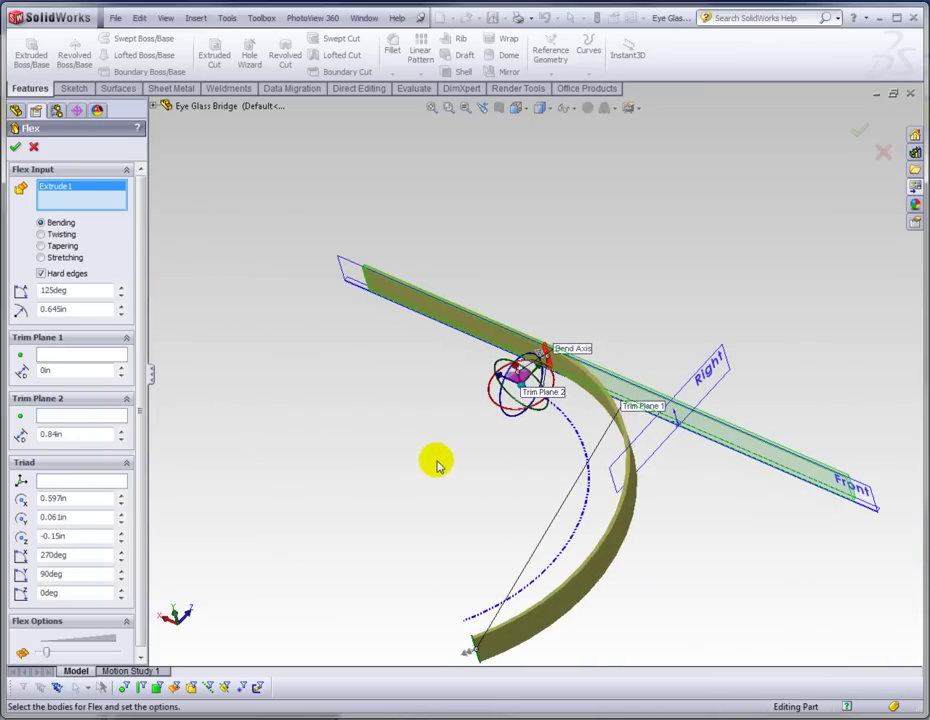
scroll(520, 424, down, 2)
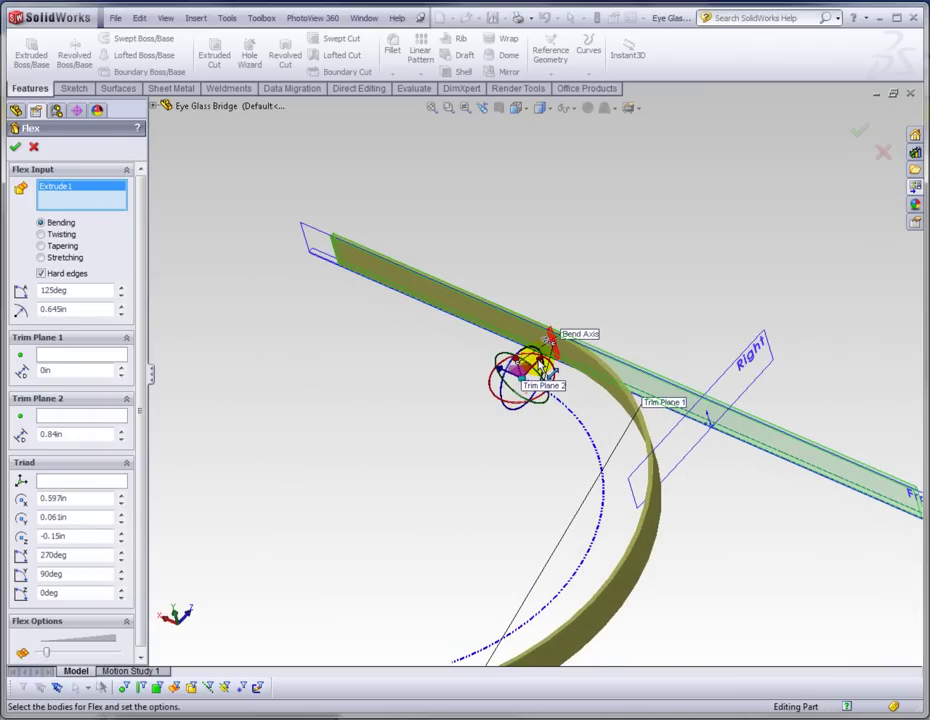
drag(530, 366, 458, 447)
scroll(470, 442, up, 4)
middle_drag(502, 453, 512, 431)
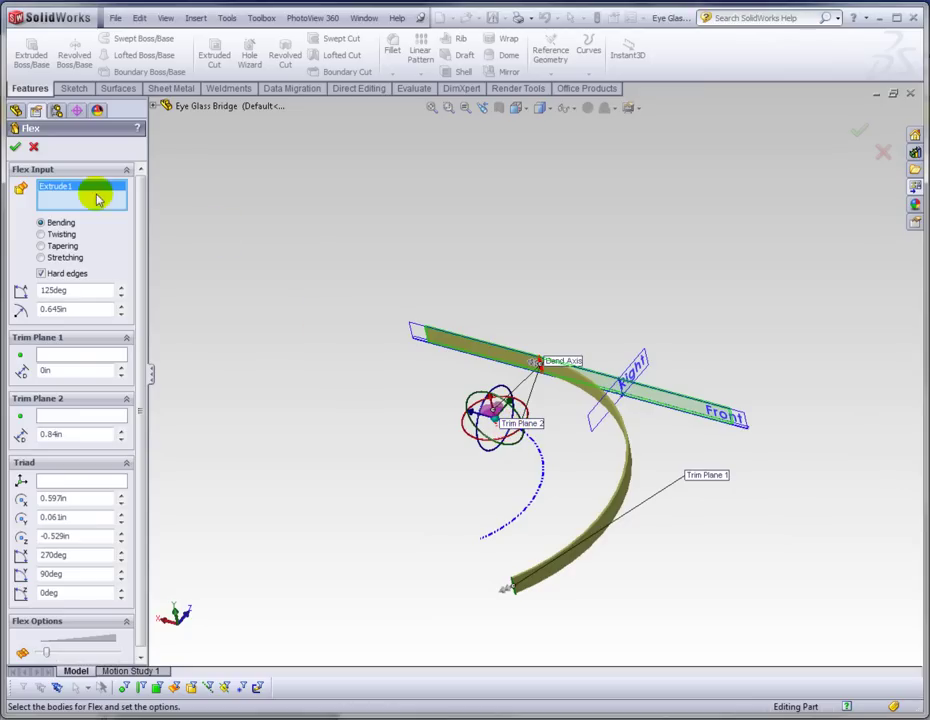
- Discard the current flex and start a fresh Flex on the straight bar
click(34, 148)
click(338, 187)
click(195, 22)
mouse_move(210, 68)
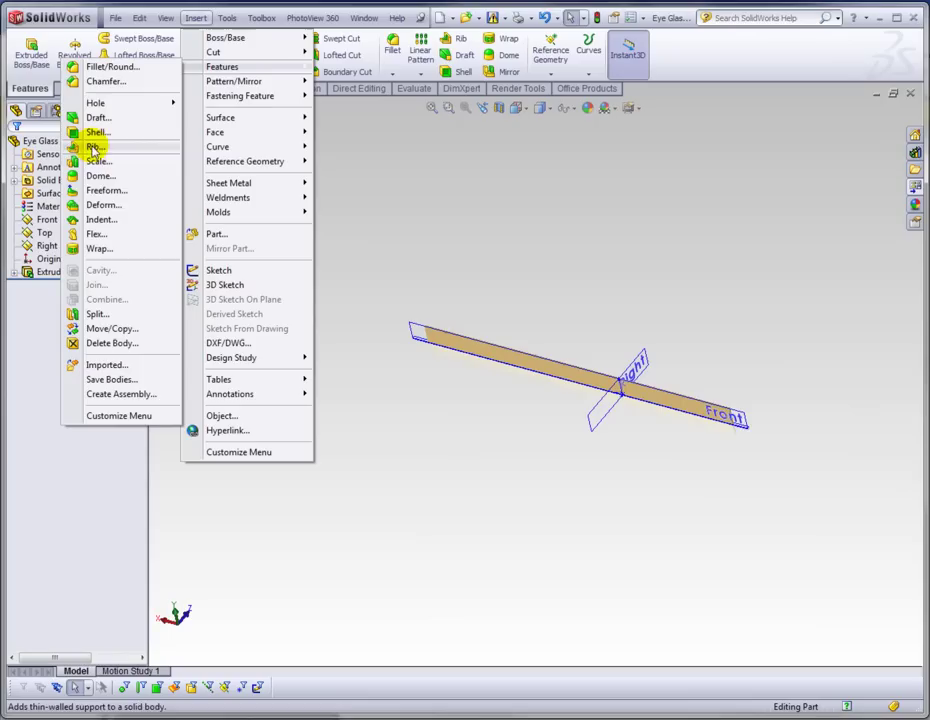
click(98, 234)
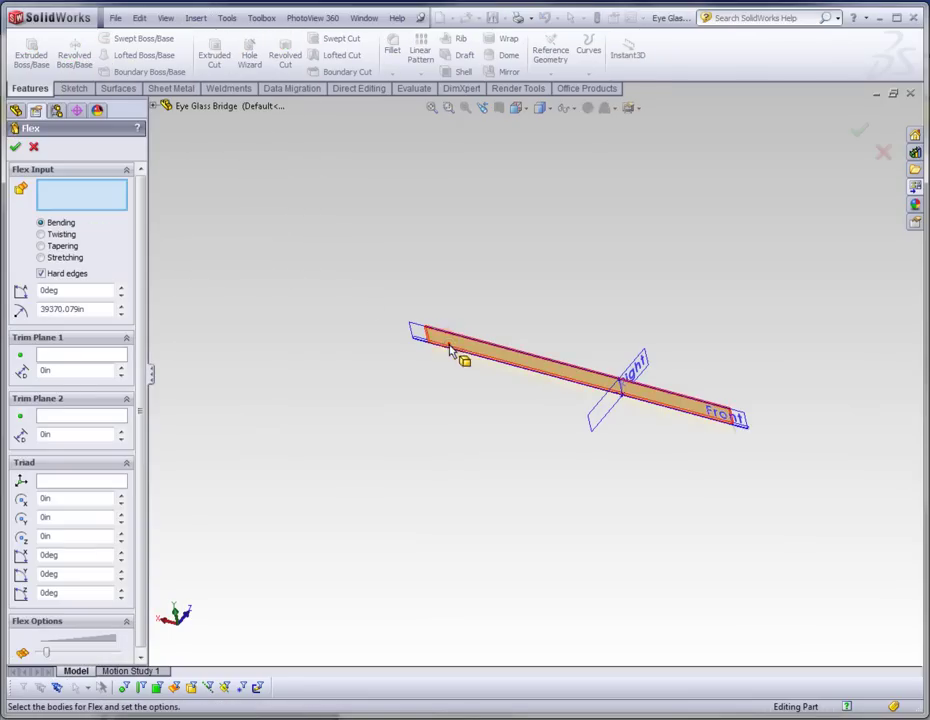
click(455, 350)
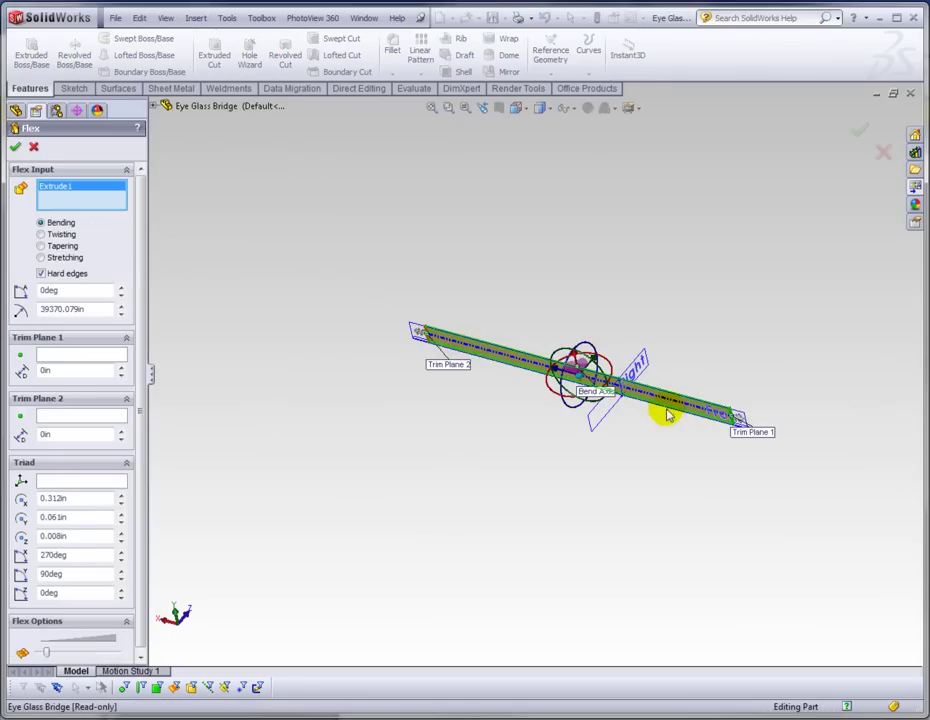
- Bend the bar into a 149deg arc
drag(757, 442, 897, 455)
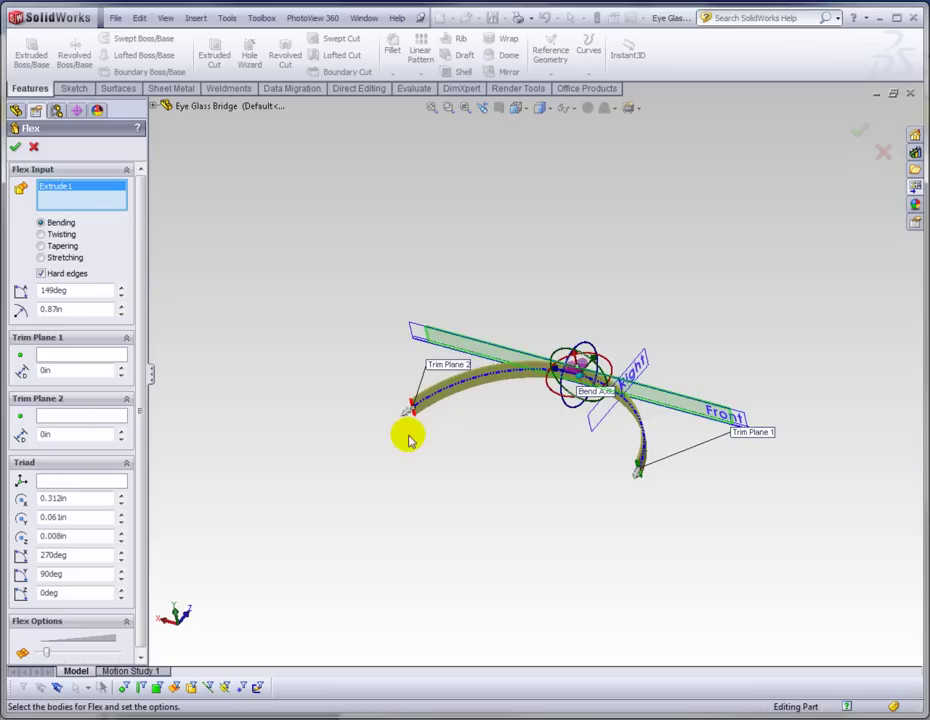
drag(407, 436, 352, 462)
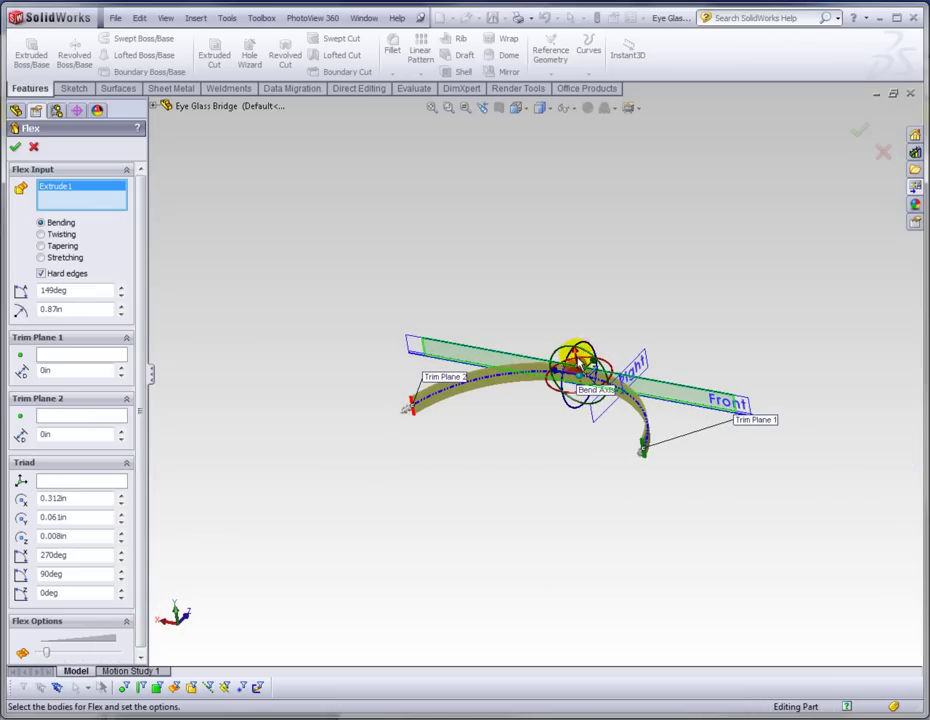
scroll(590, 376, down, 5)
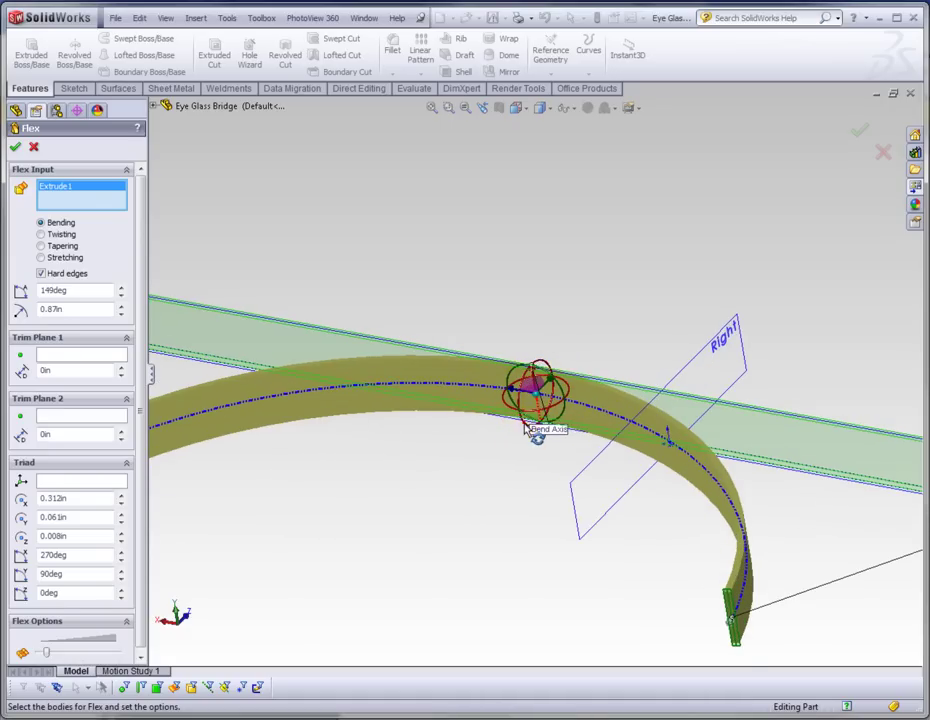
- Rotate the triad and set its Z rotation to 90deg
drag(527, 428, 577, 440)
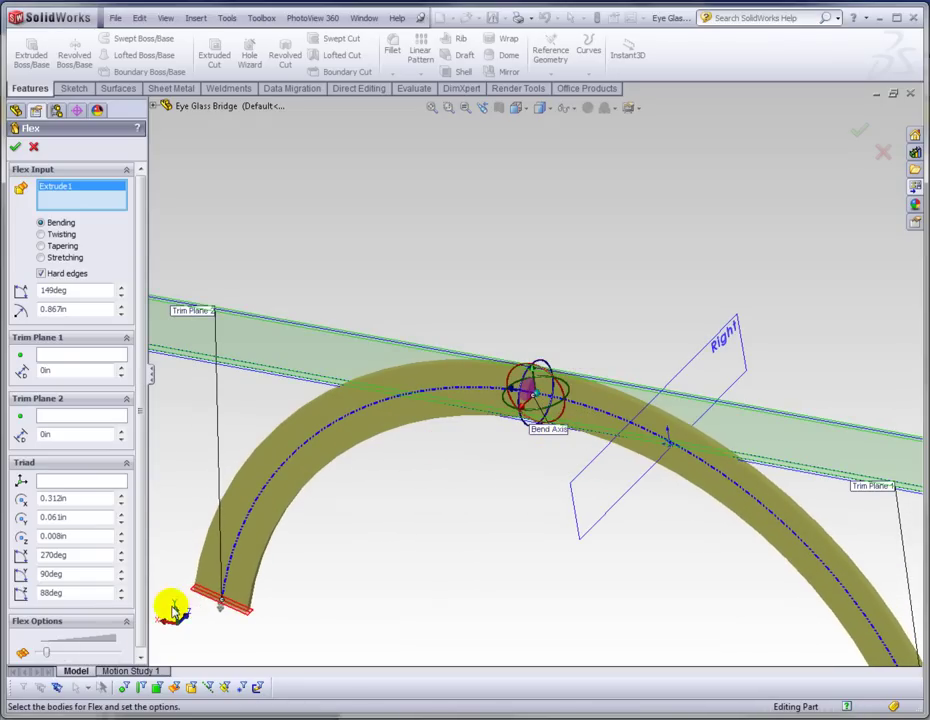
double_click(71, 592)
text(90)
key(Return)
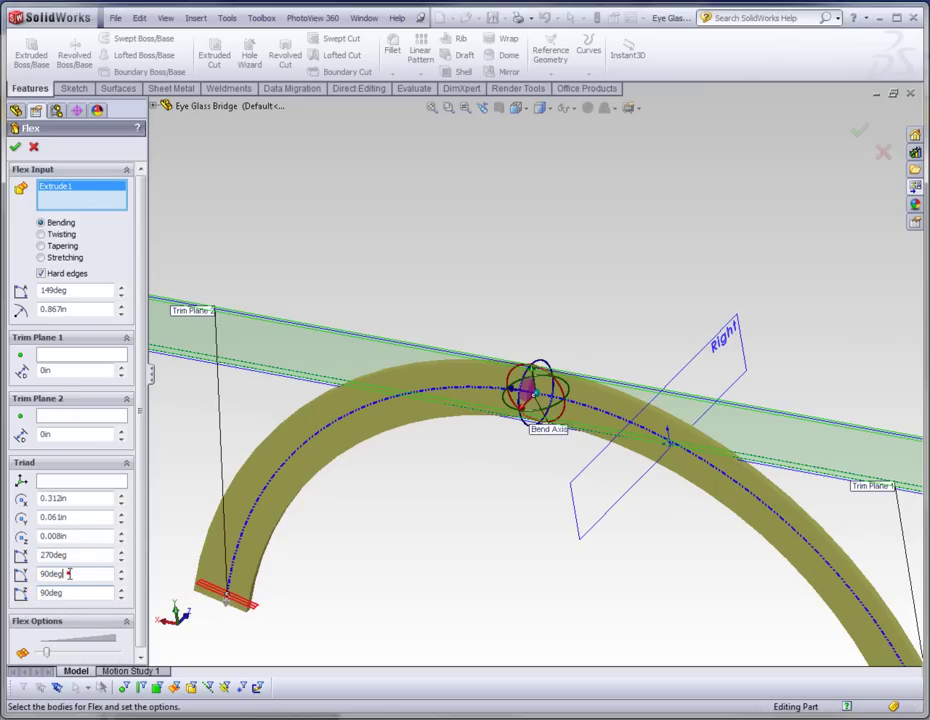
scroll(268, 490, up, 3)
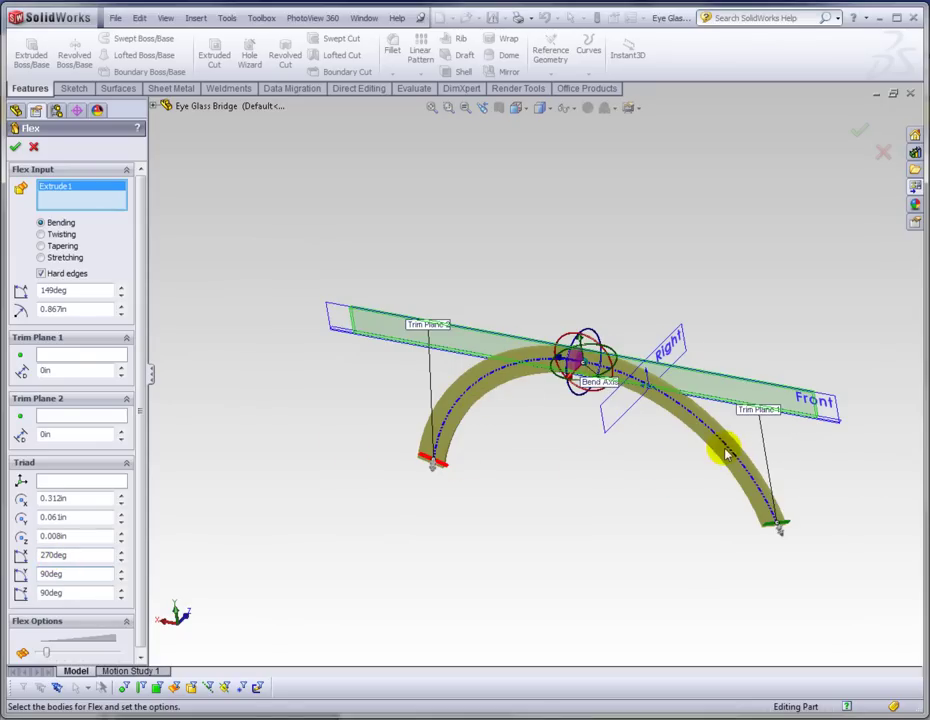
scroll(722, 450, down, 1)
scroll(722, 453, down, 1)
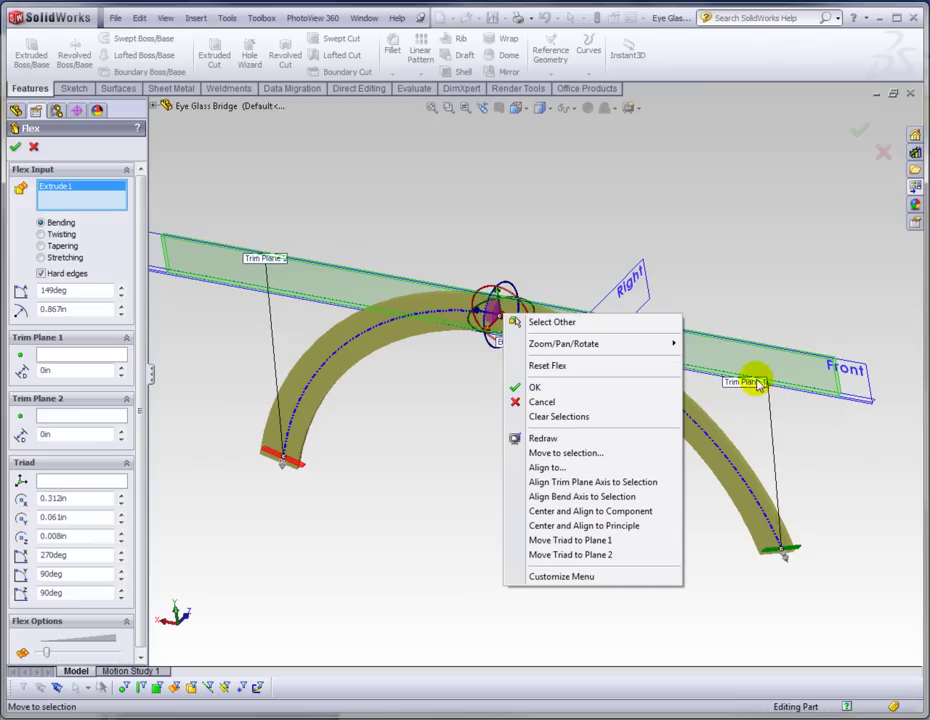
- Move the triad to Trim Plane 1 and ease the bend to a 42deg arc
click(570, 540)
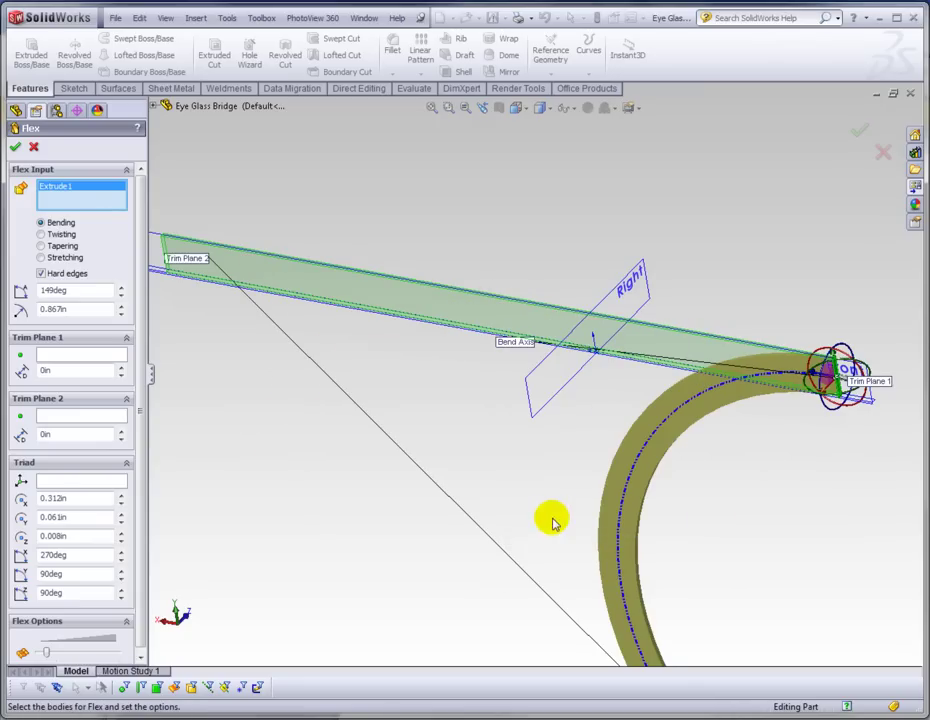
scroll(552, 521, up, 5)
middle_drag(586, 477, 610, 472)
drag(606, 570, 530, 496)
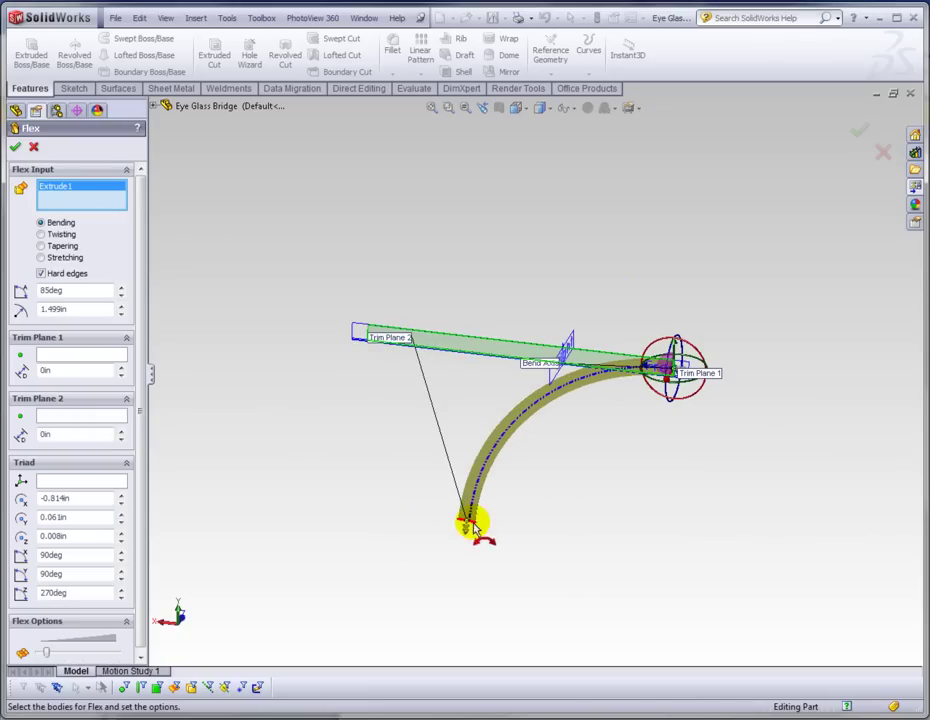
drag(468, 532, 387, 441)
middle_drag(509, 455, 471, 478)
- Turn on Hard edges and raise the Flex Accuracy slightly
click(140, 492)
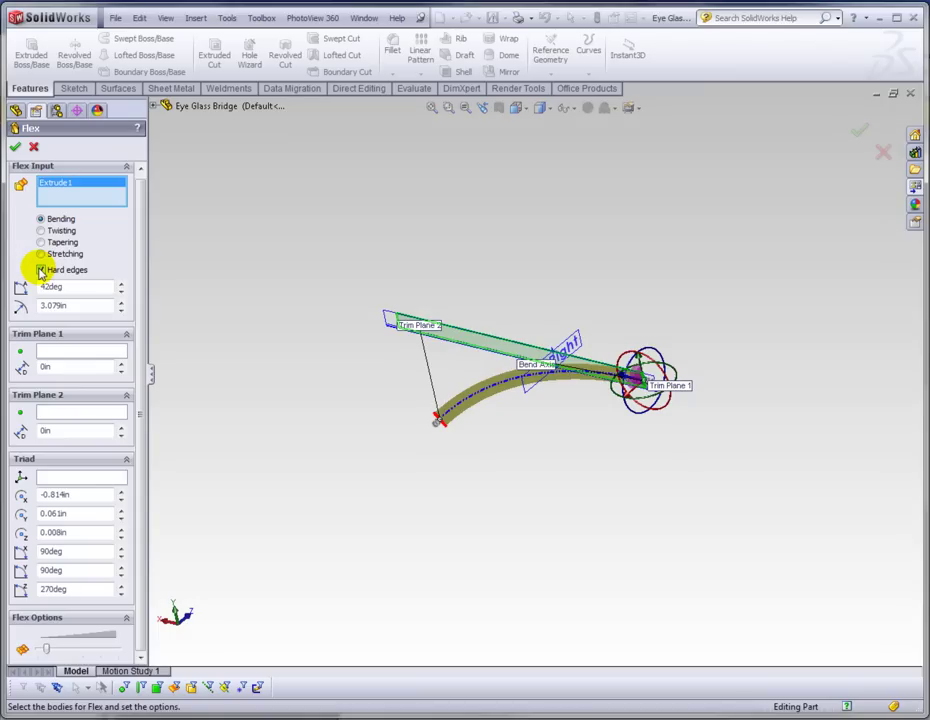
click(41, 270)
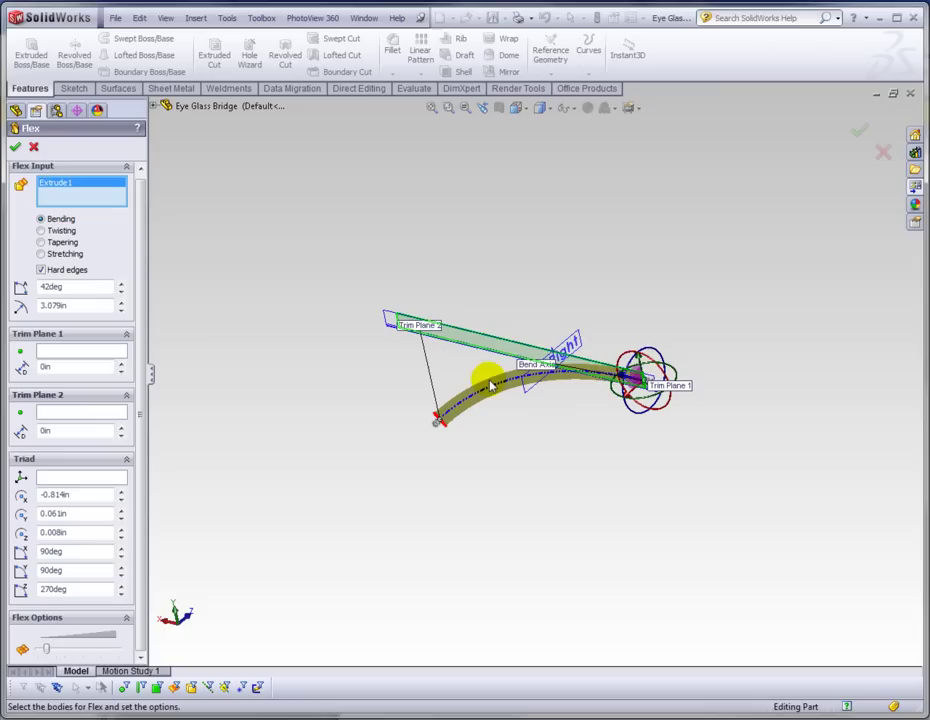
click(561, 379)
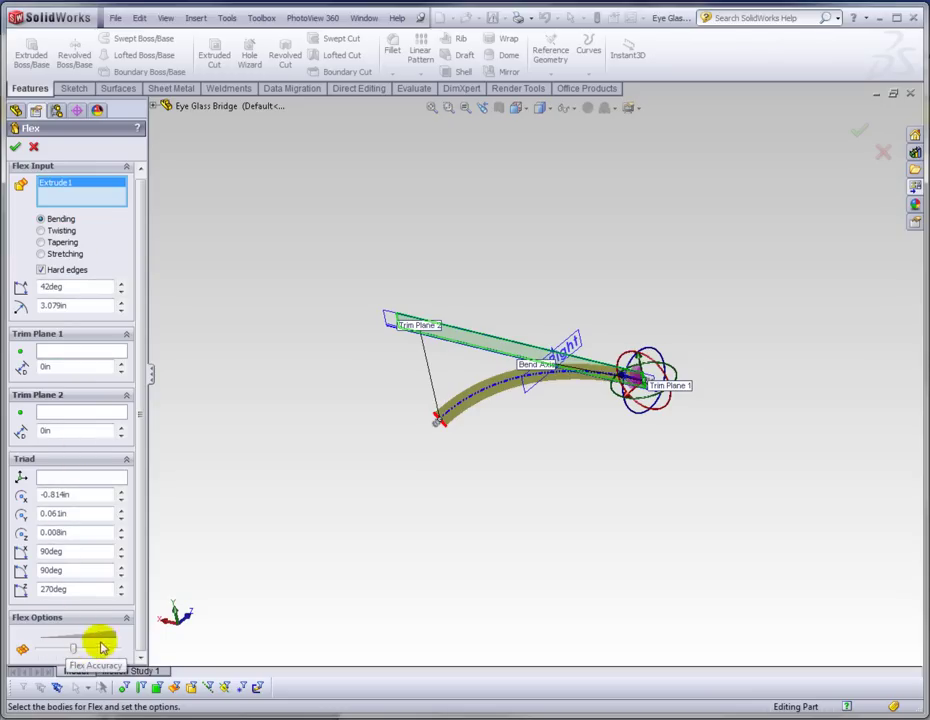
click(135, 609)
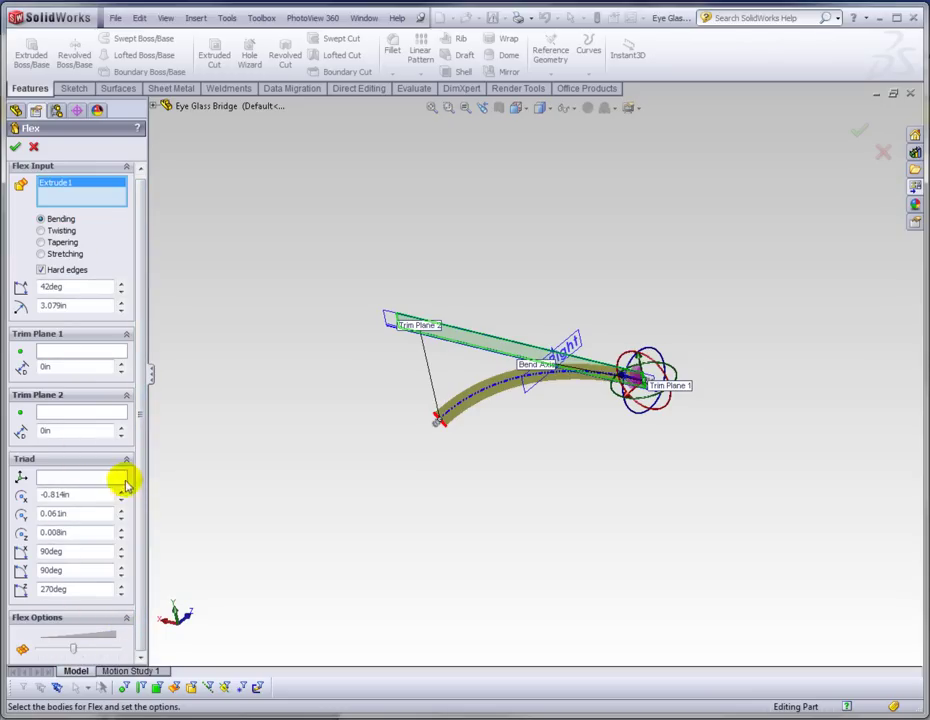